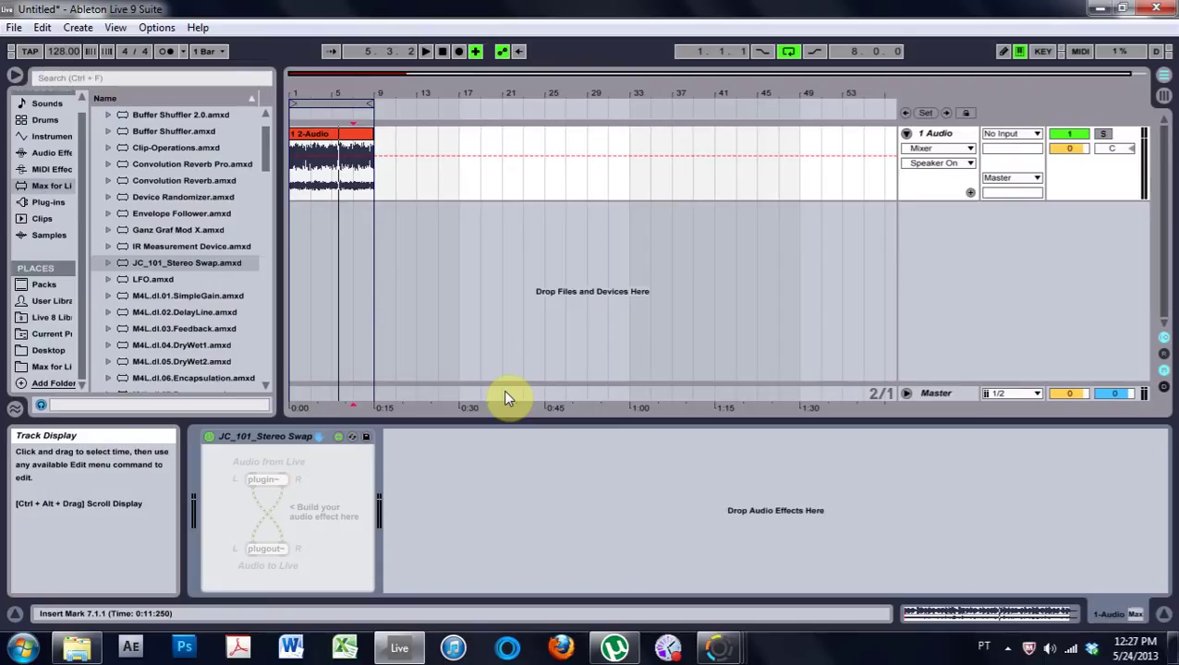
Step: Narrow the browser so the arrangement holding the Stereo Swap track gets more room
drag(280, 334, 191, 356)
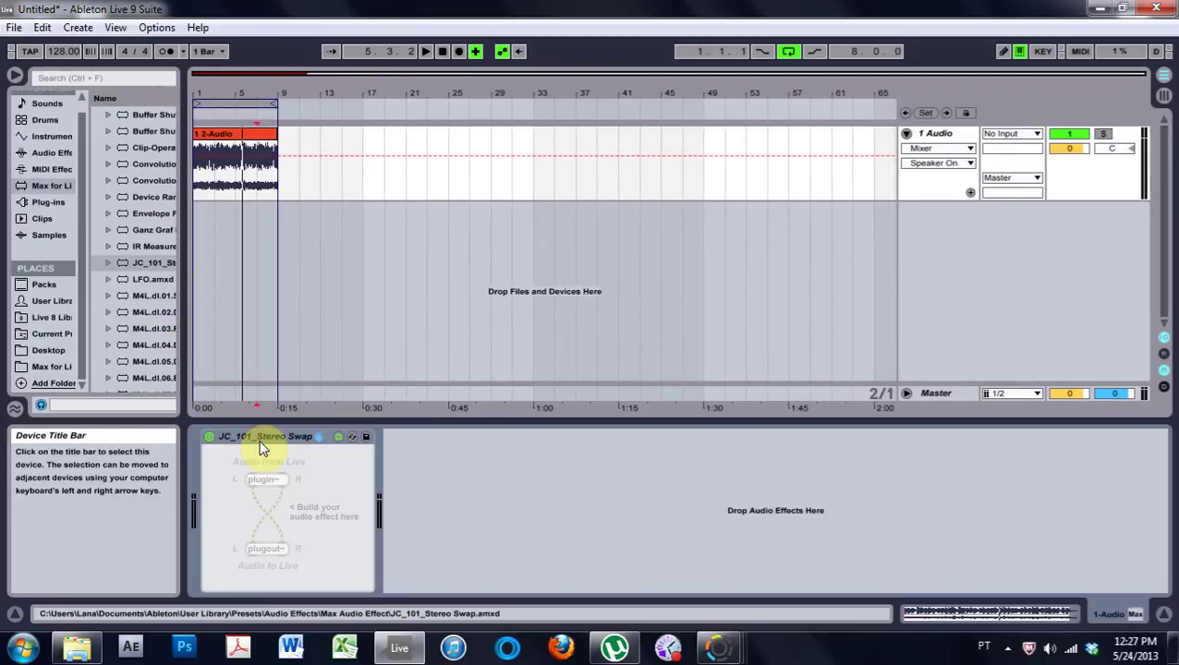
Step: Delete the Stereo Swap device from the track and return playback to the song start
key(Delete)
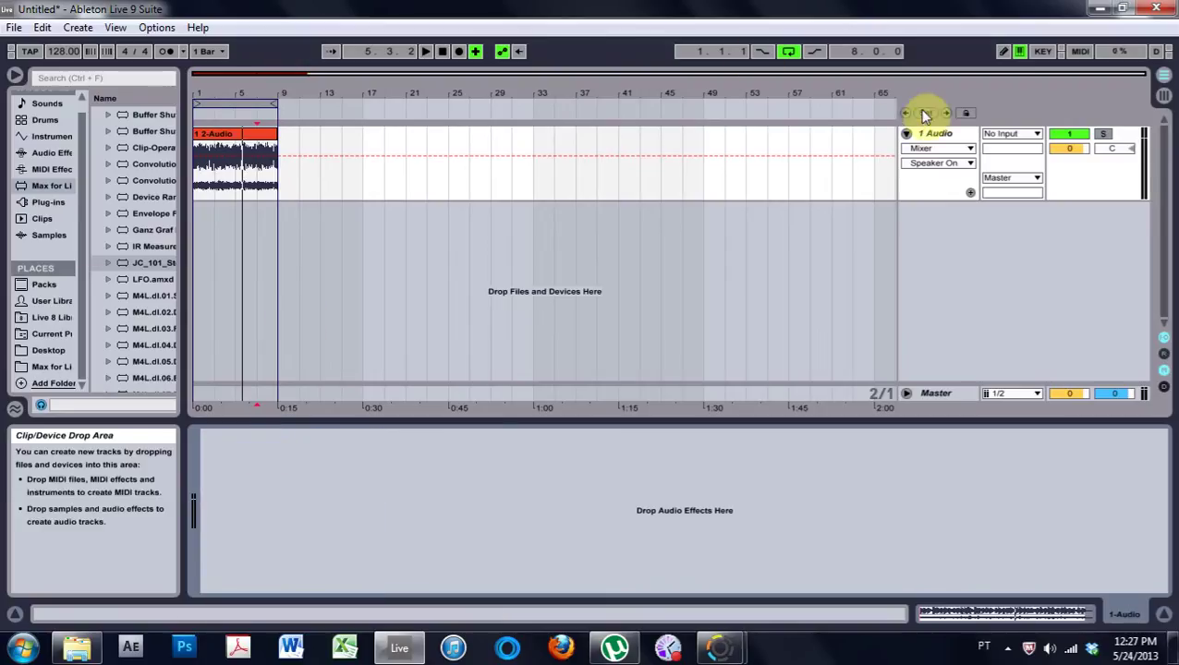
click(442, 51)
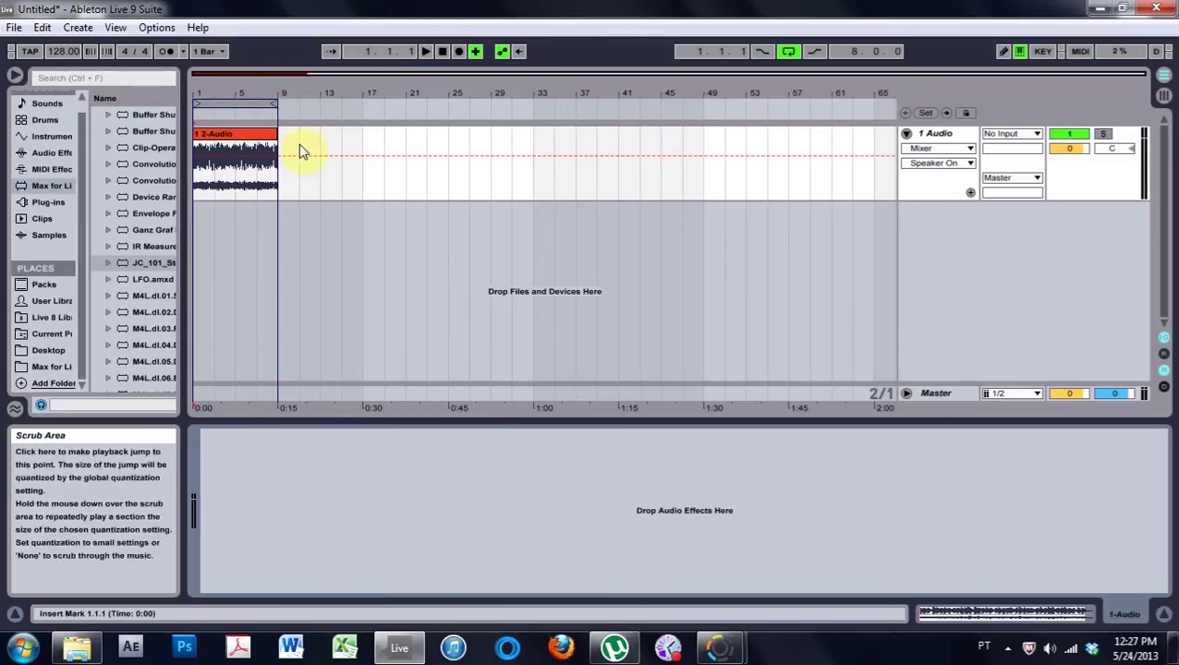
click(249, 163)
click(333, 220)
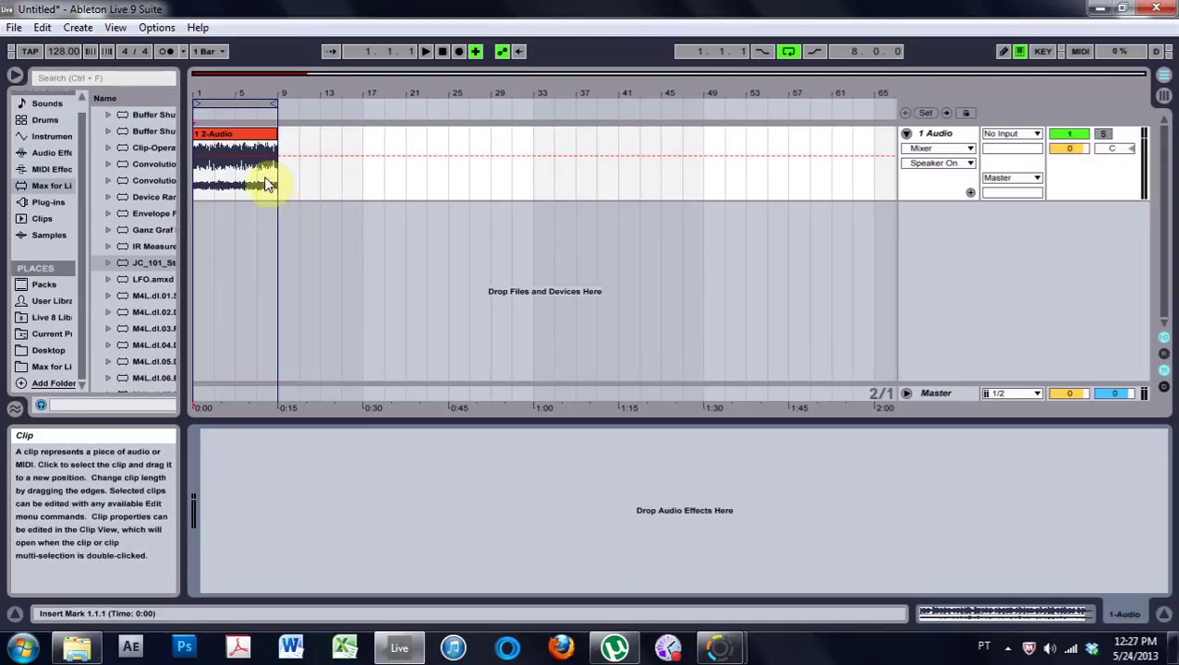
Step: Play the clip once, stop it, and zoom in on it in the arrangement
click(426, 53)
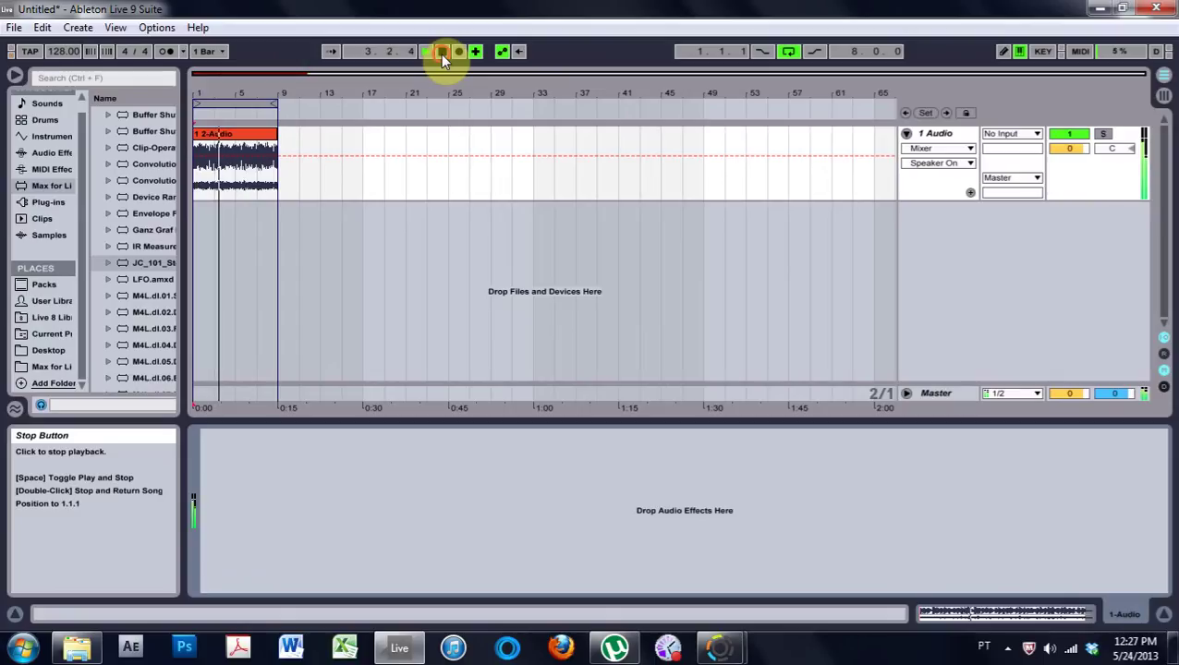
click(442, 53)
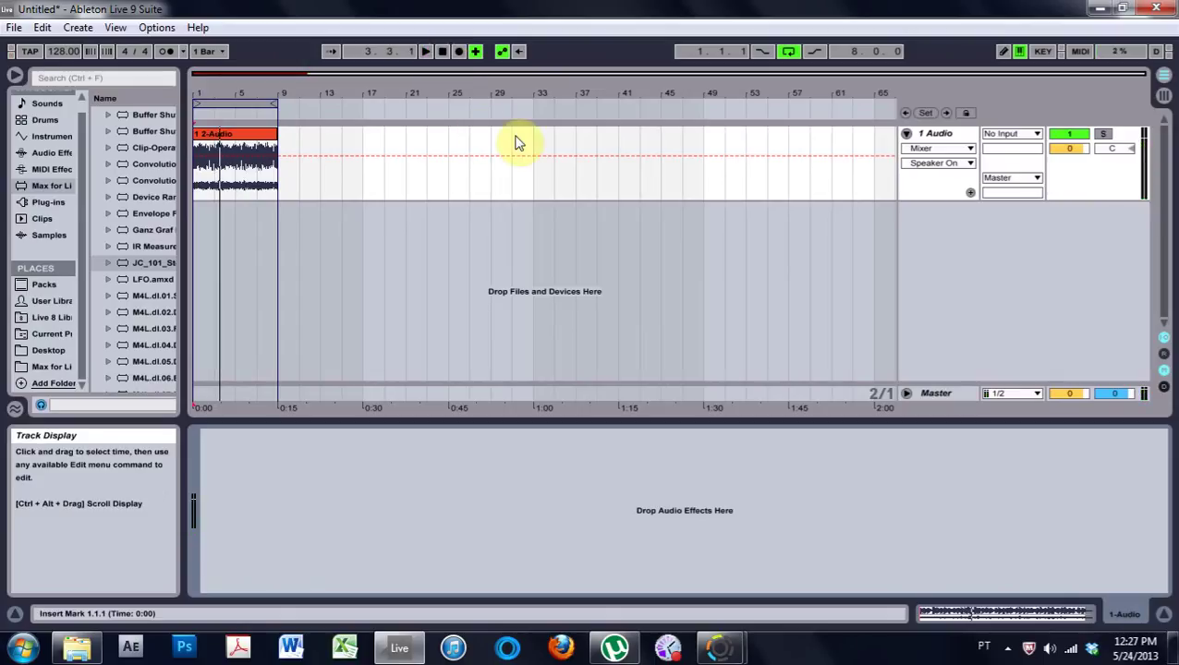
drag(213, 89, 350, 94)
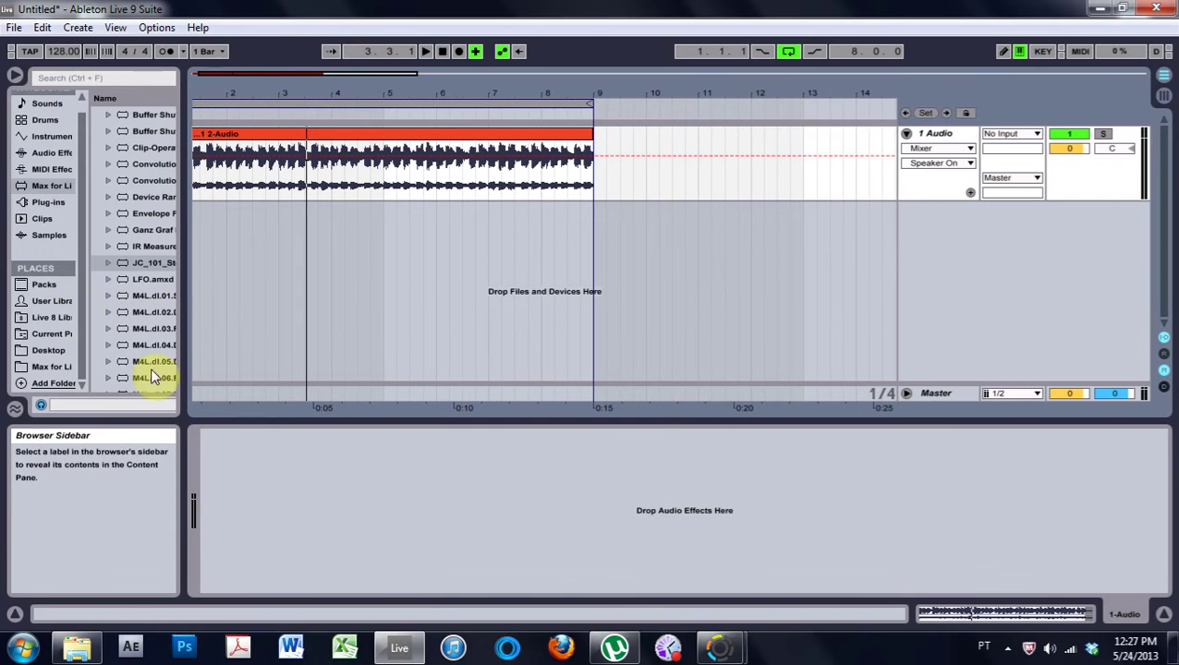
Step: Add a blank Max Audio Effect to the audio track and open it in the Max editor
drag(184, 329, 263, 333)
scroll(221, 259, up, 2)
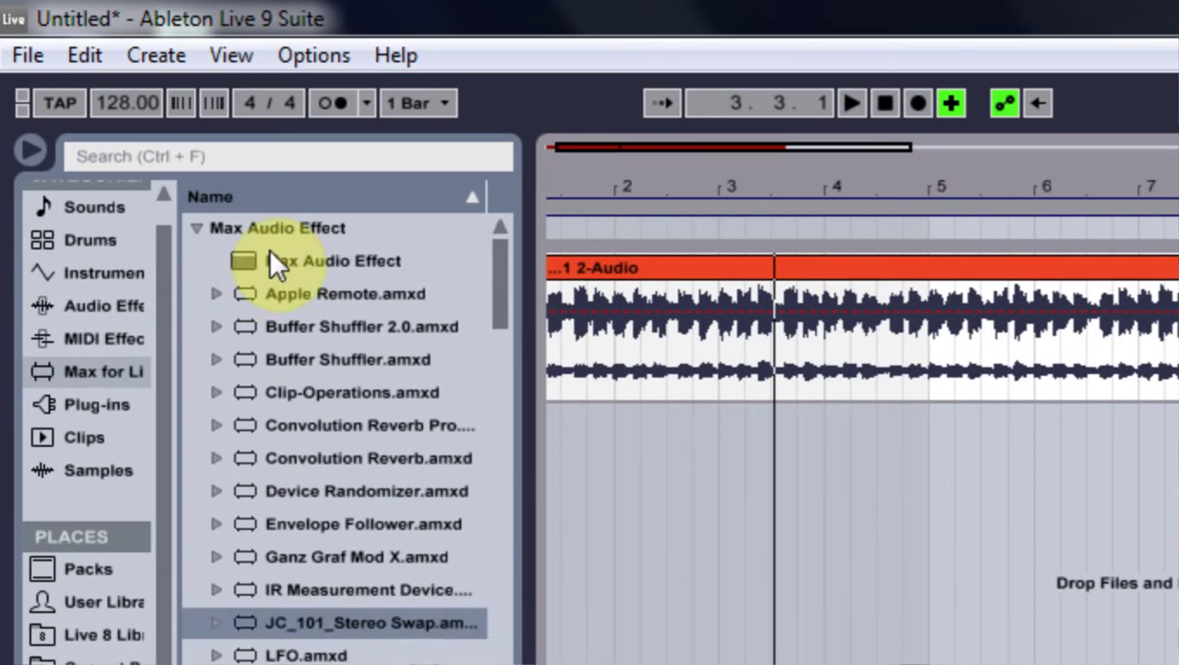
click(248, 261)
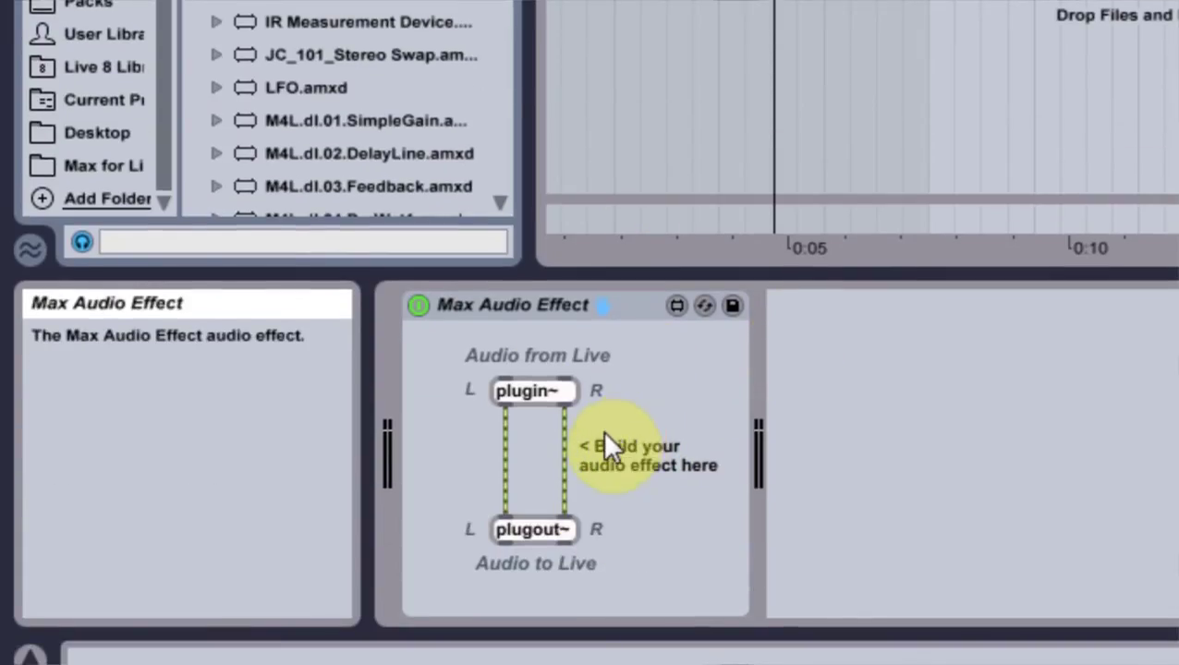
click(676, 309)
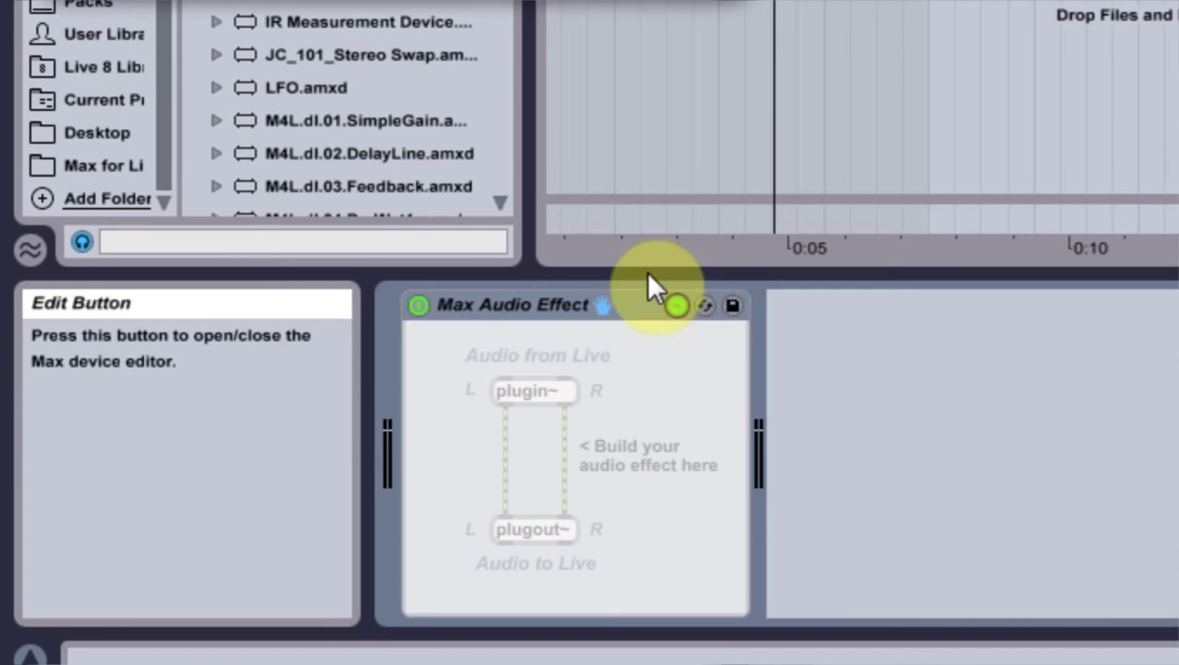
Step: Move the Max editor window into view and enlarge it around the plugin~/plugout~ patch
drag(301, 48, 882, 441)
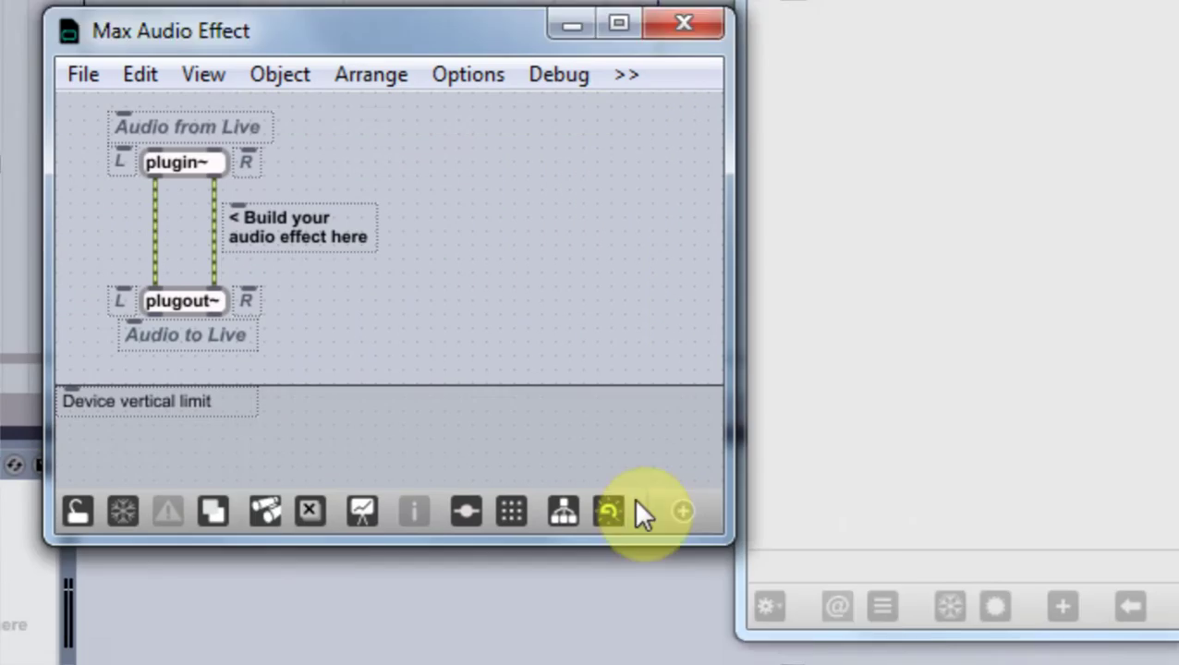
drag(721, 536, 829, 599)
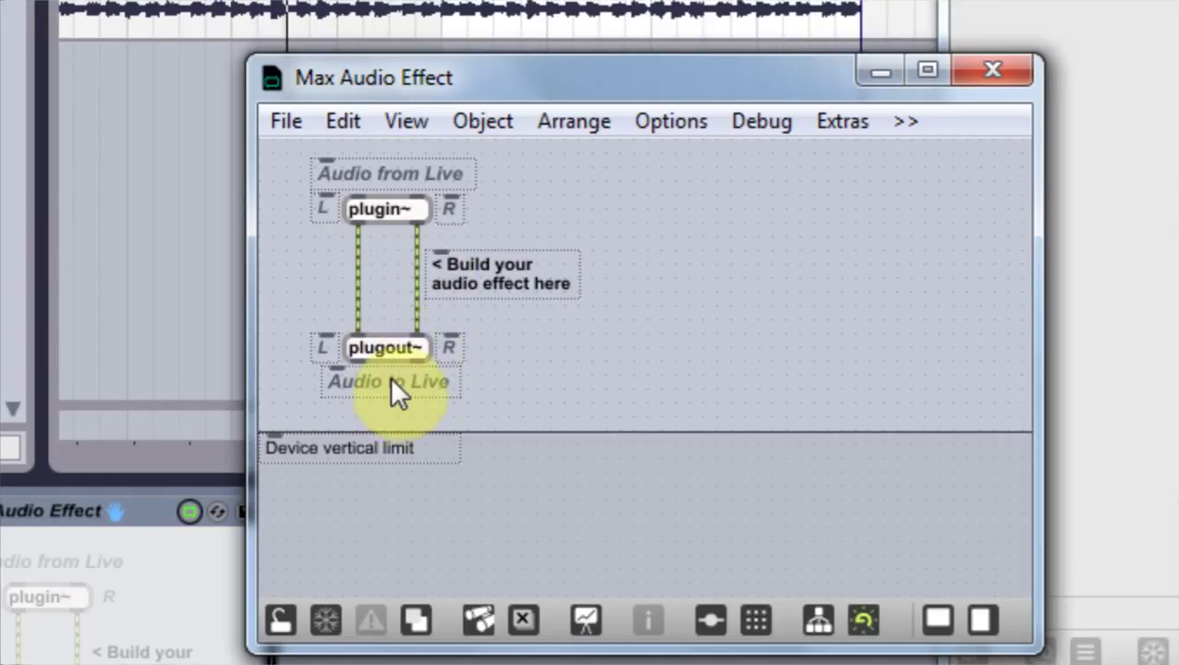
Step: Cross the plugin~ to plugout~ cords so the left and right channels swap
click(320, 209)
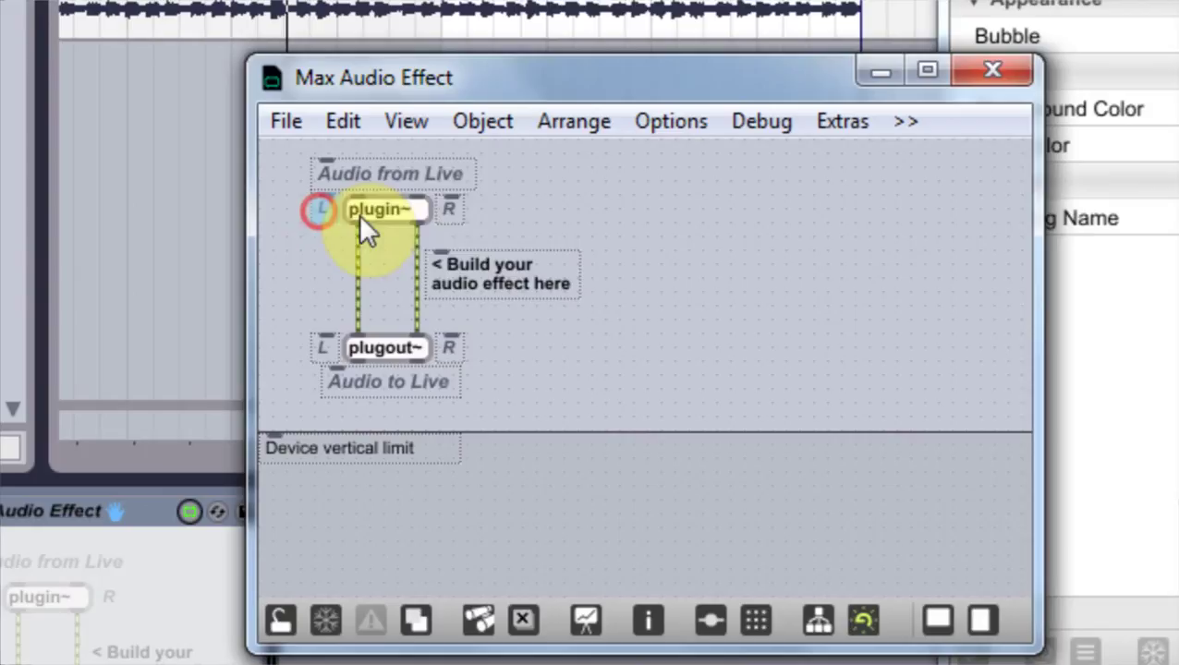
click(447, 209)
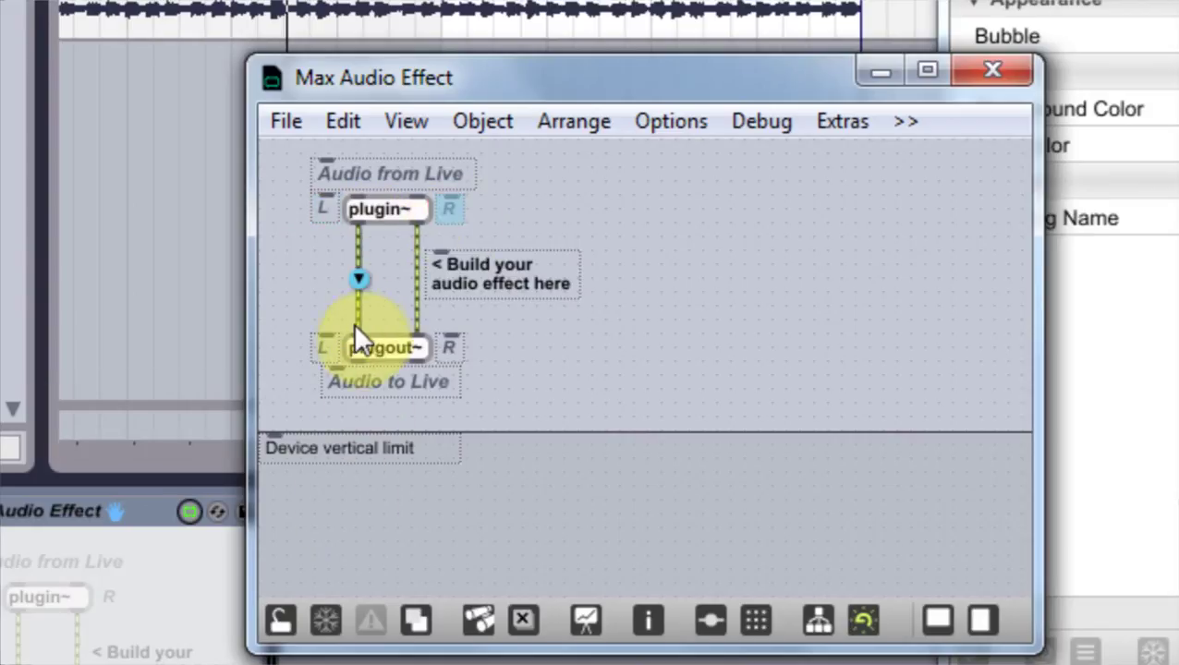
right_click(363, 287)
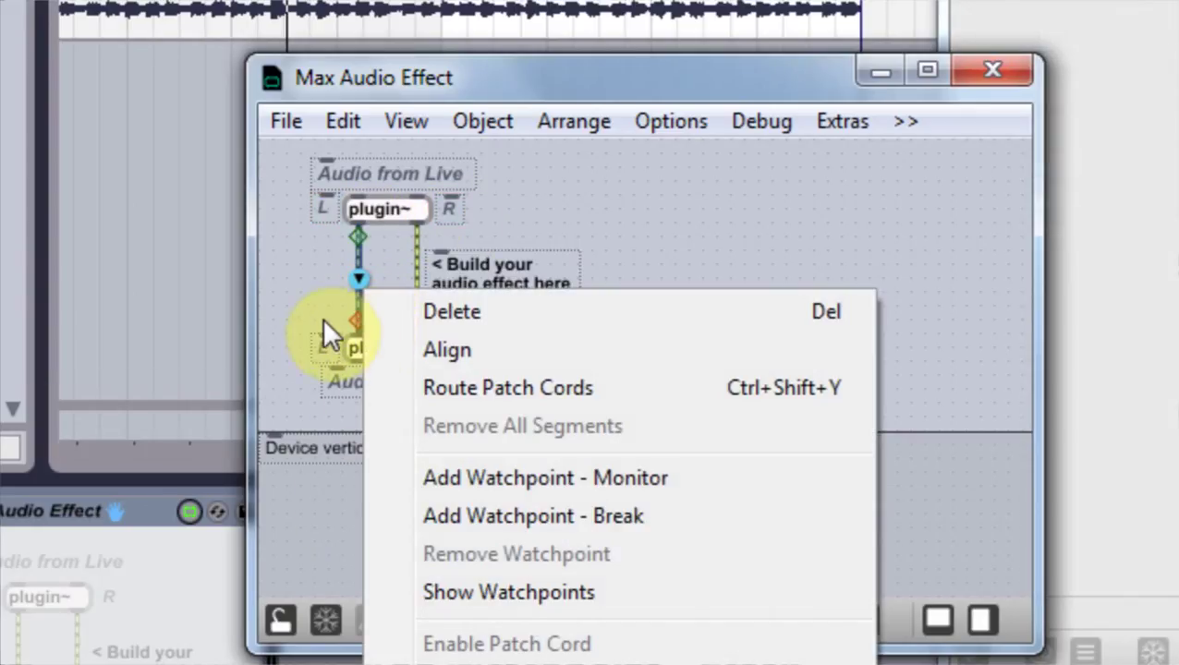
click(322, 318)
click(359, 307)
mouse_move(355, 329)
mouse_down()
mouse_move(421, 324)
mouse_move(357, 331)
mouse_up()
click(416, 297)
Step: Close the inspector and audition the channel swap by playing and stopping the track
click(587, 356)
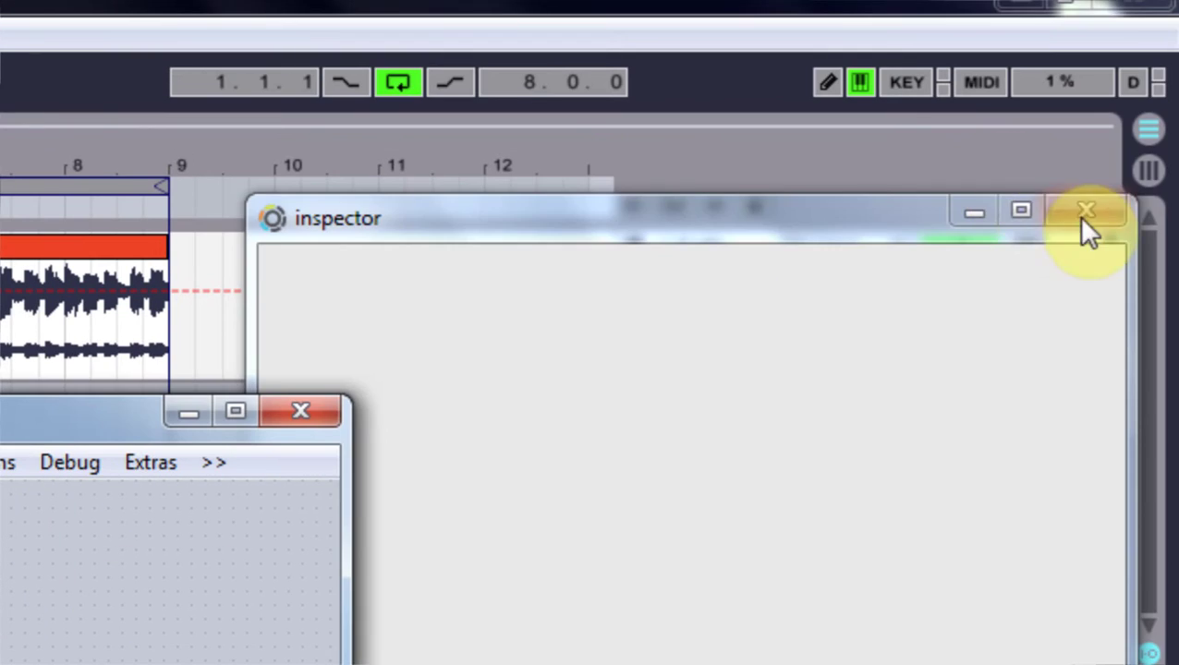
click(1080, 214)
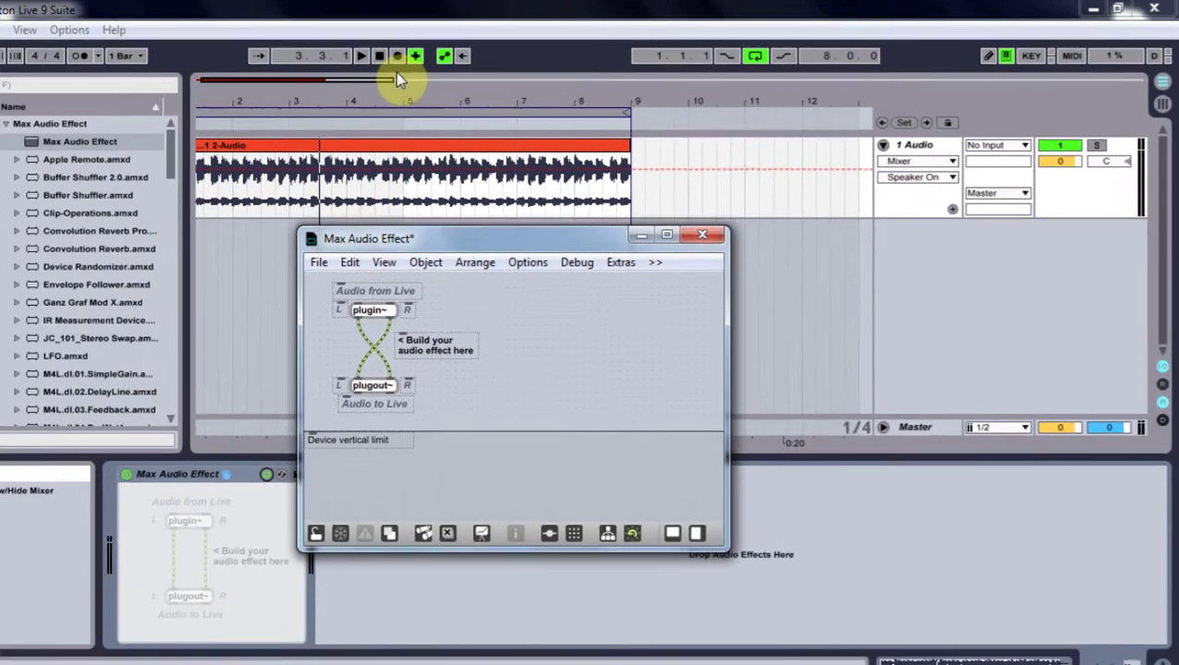
click(427, 50)
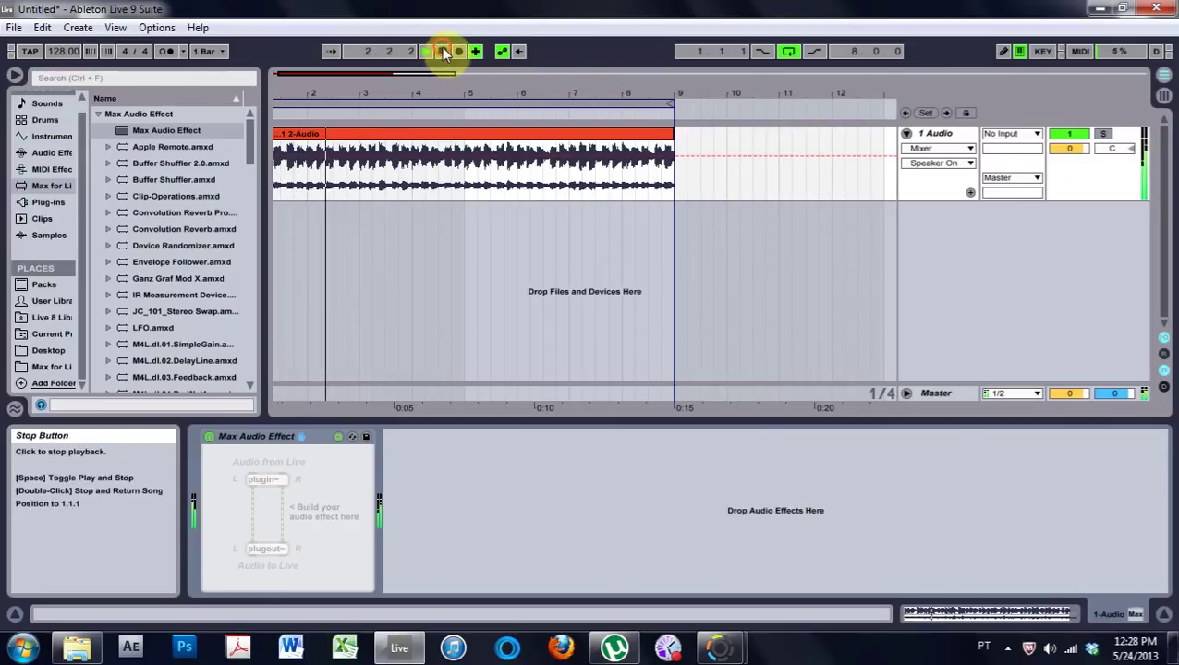
click(444, 51)
Step: Bring the patch editor back, shift it right, then lock the patch and freeze the device
mouse_move(716, 647)
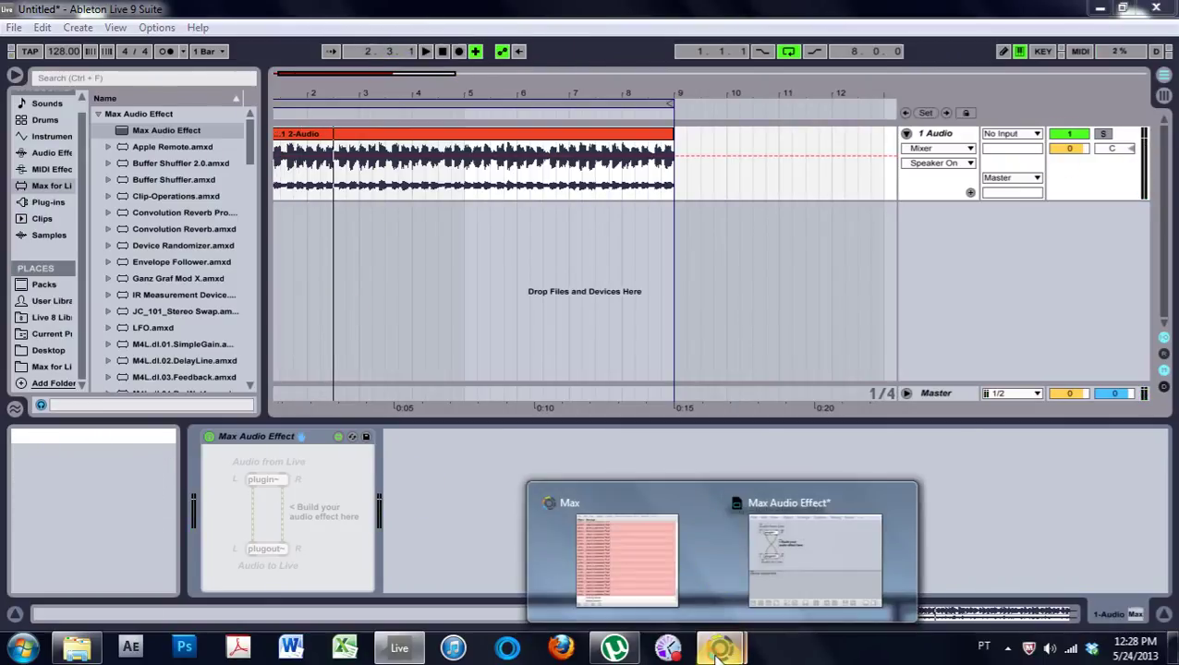
click(856, 553)
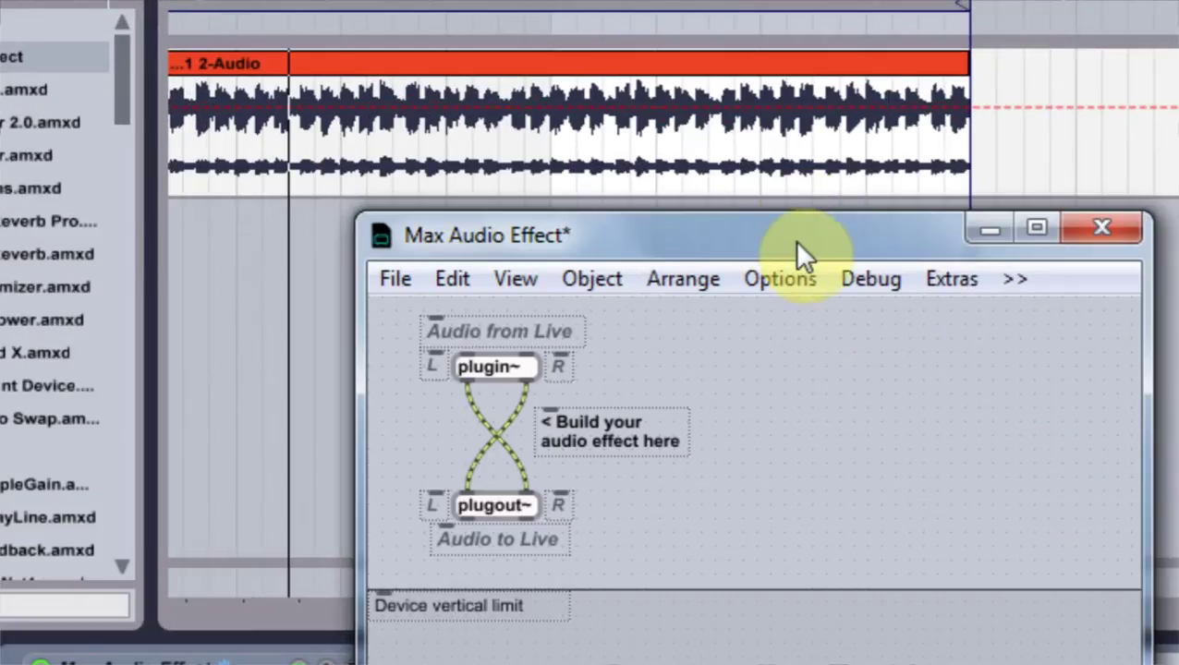
drag(794, 239, 1051, 243)
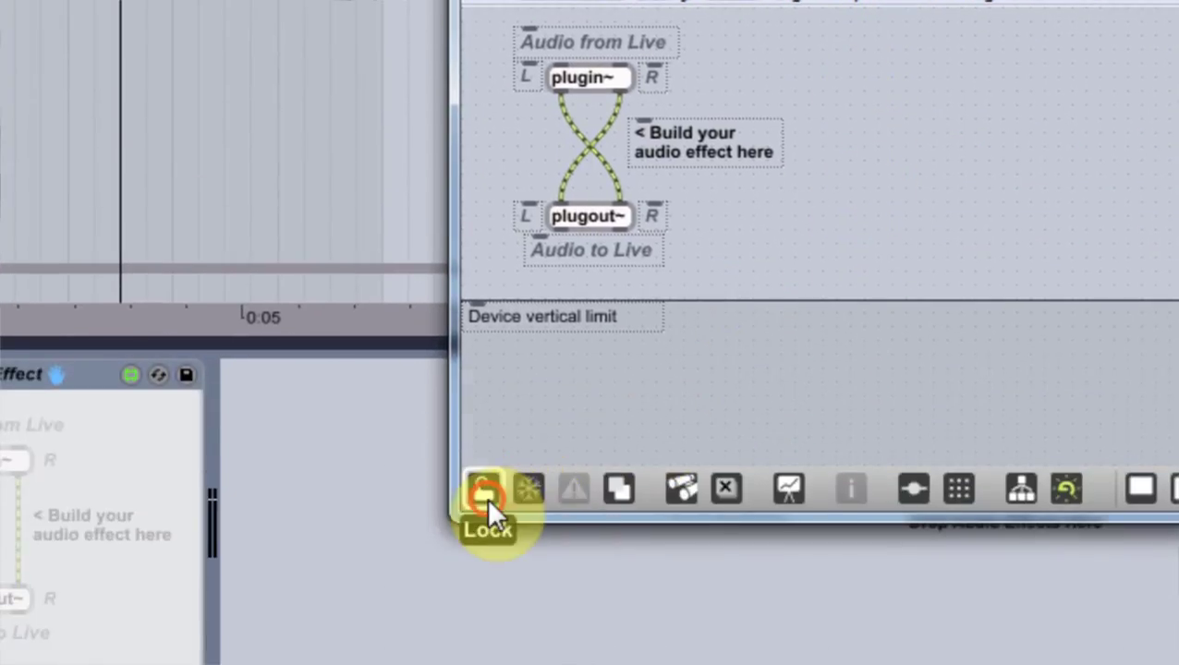
click(485, 490)
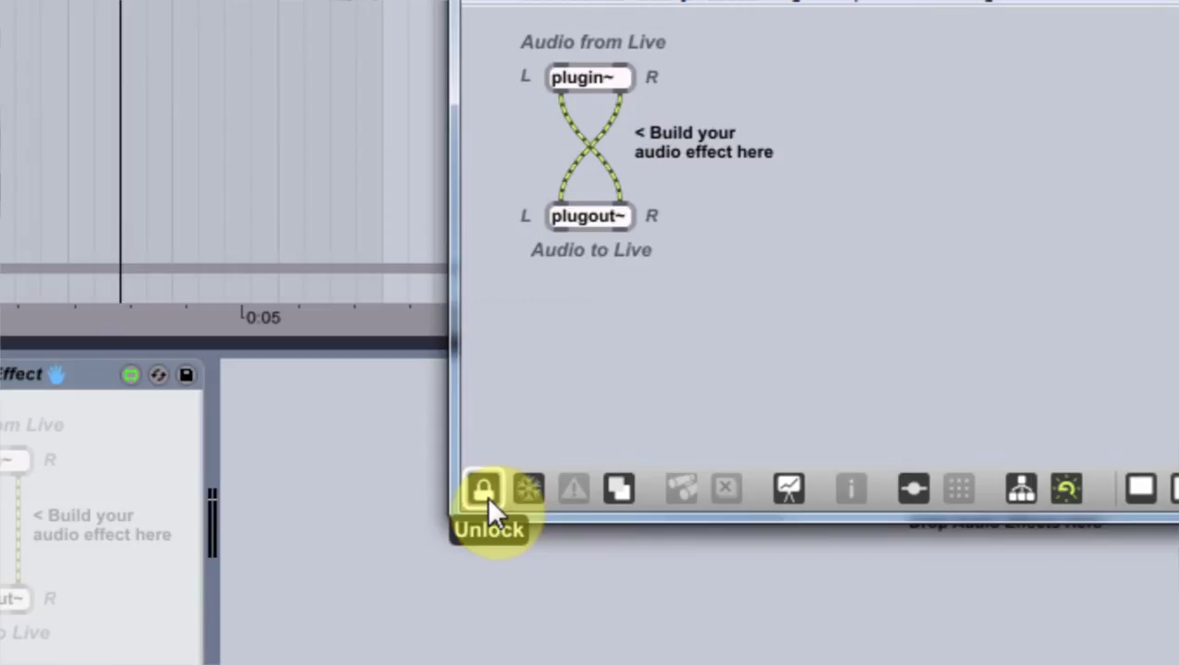
click(525, 494)
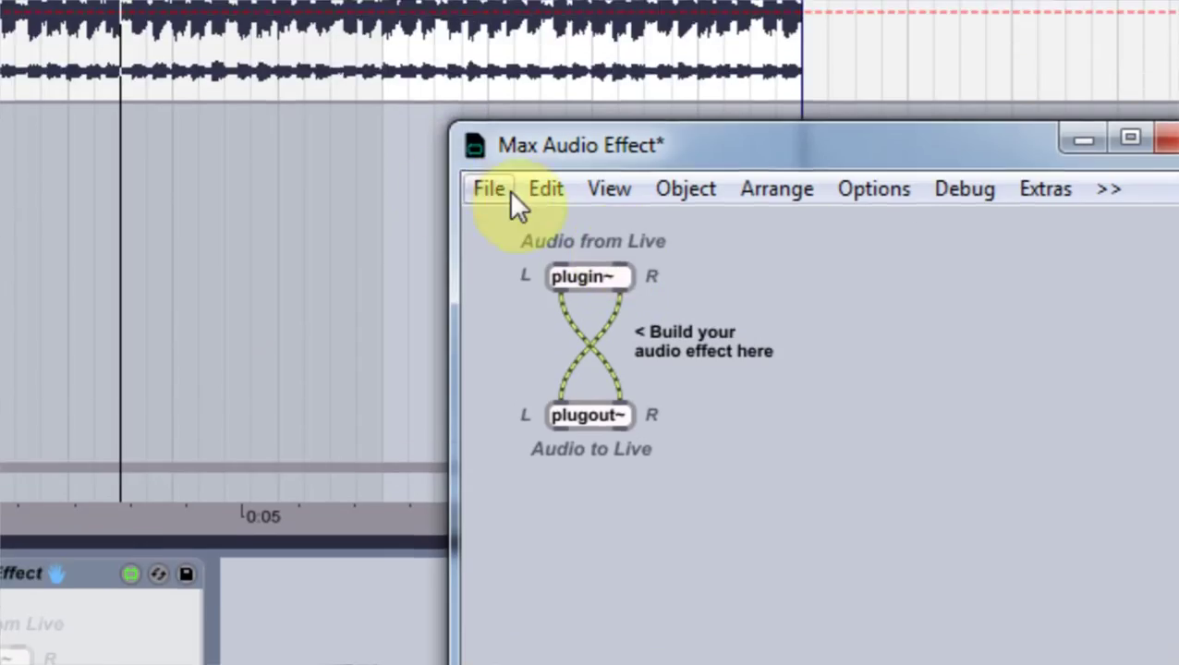
Step: Close the editor and save the device as Untitled Device.amxd
click(499, 189)
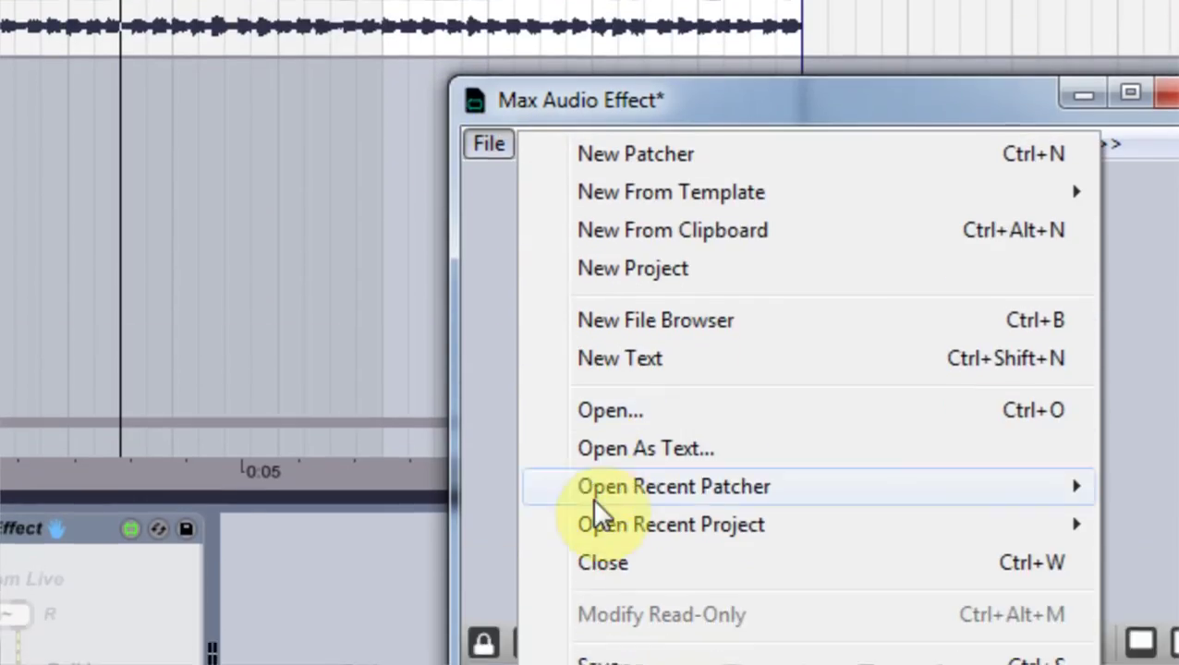
click(459, 298)
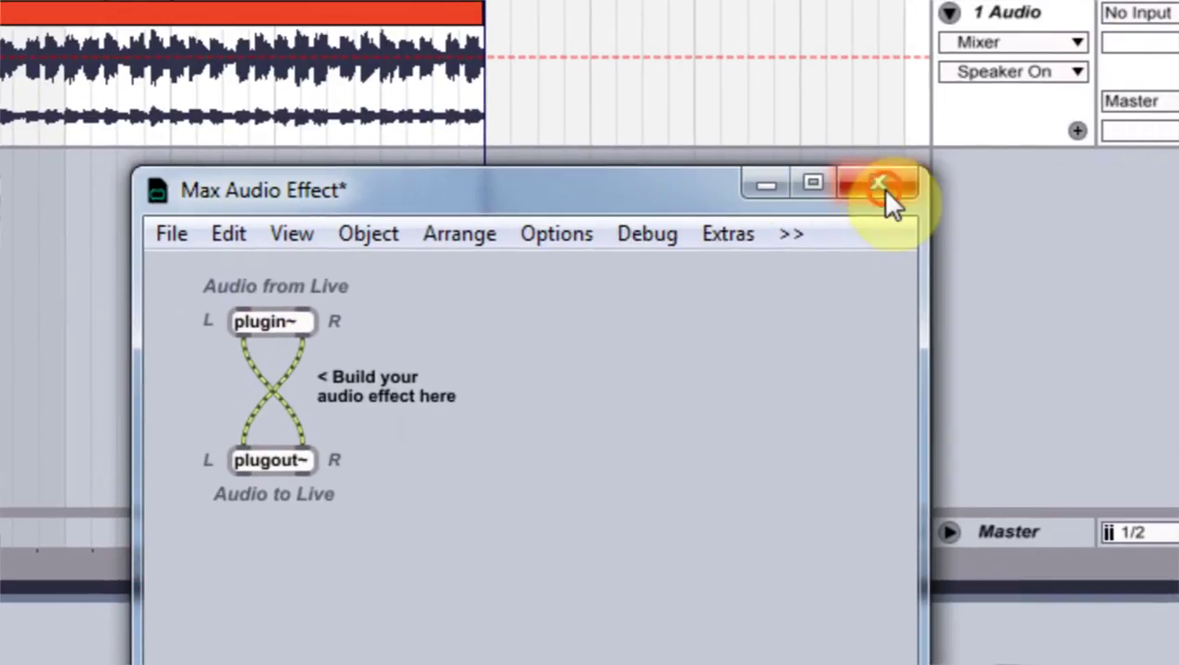
click(1142, 112)
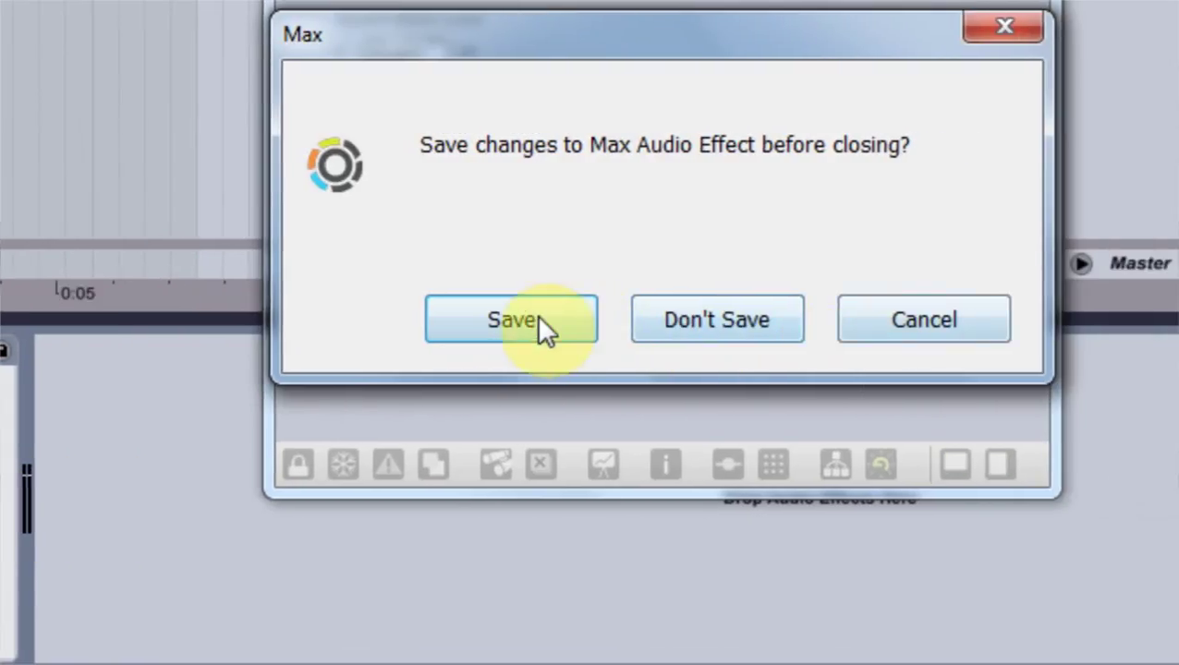
click(665, 326)
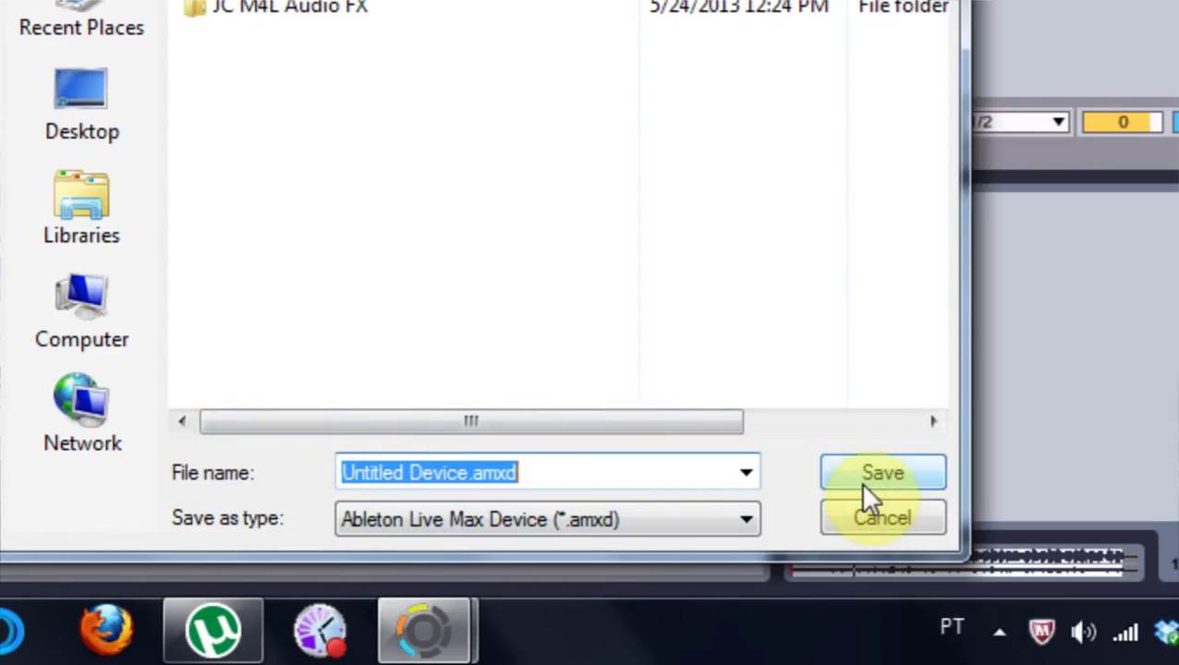
click(859, 482)
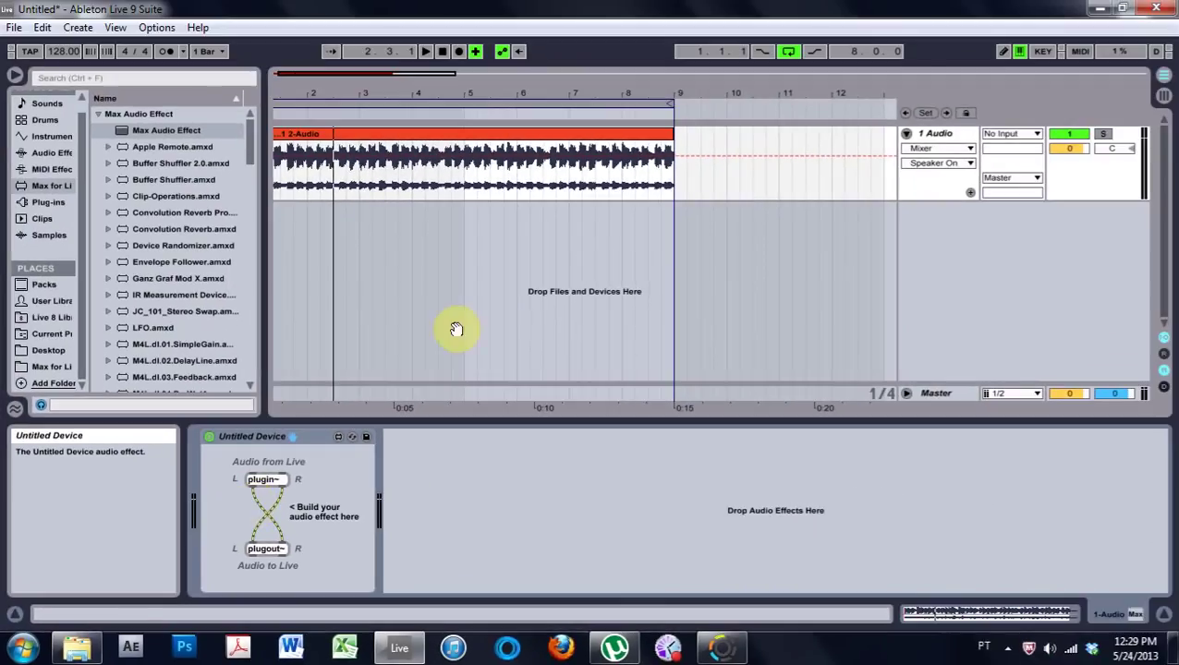
click(637, 215)
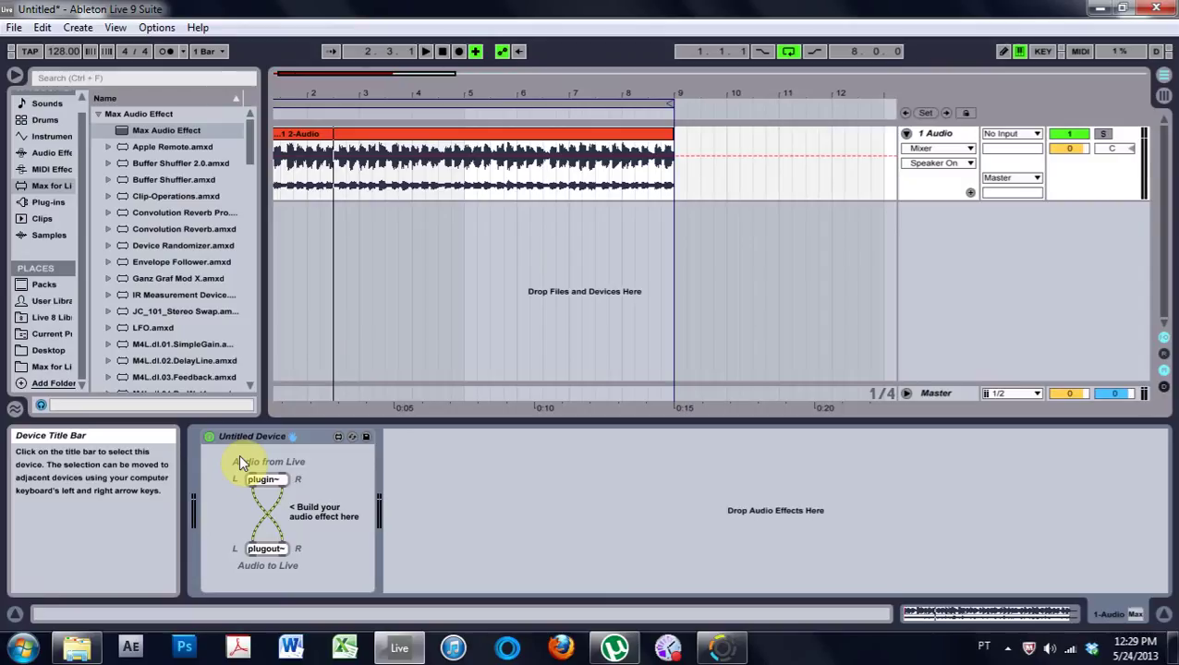
click(214, 439)
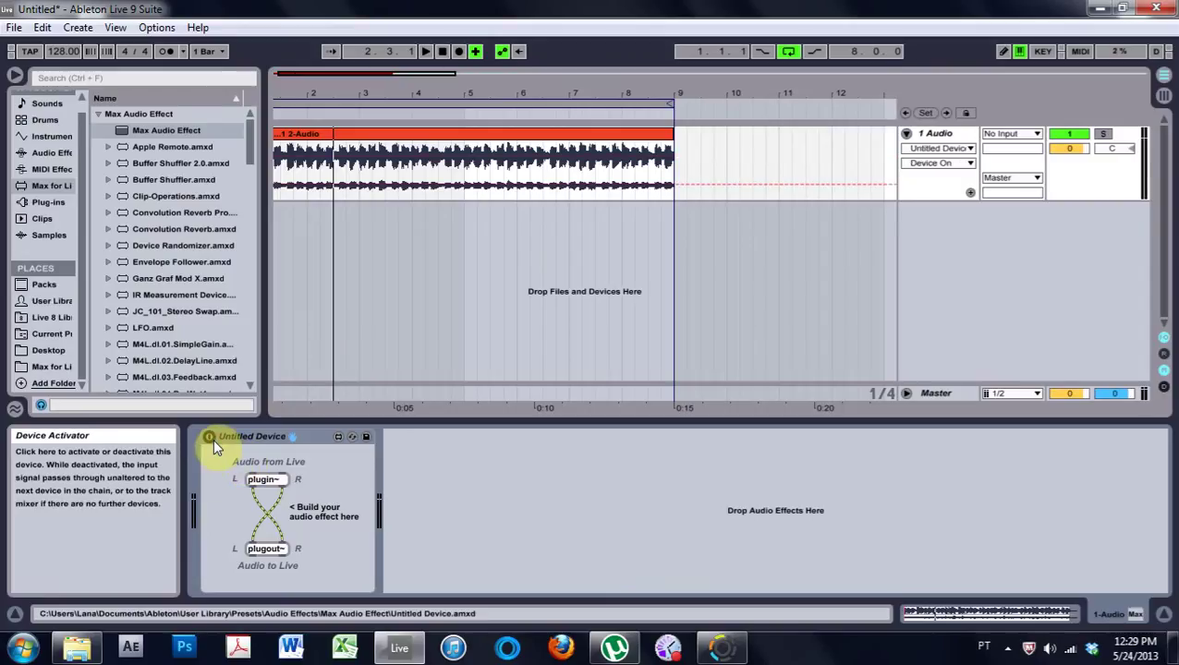
click(425, 51)
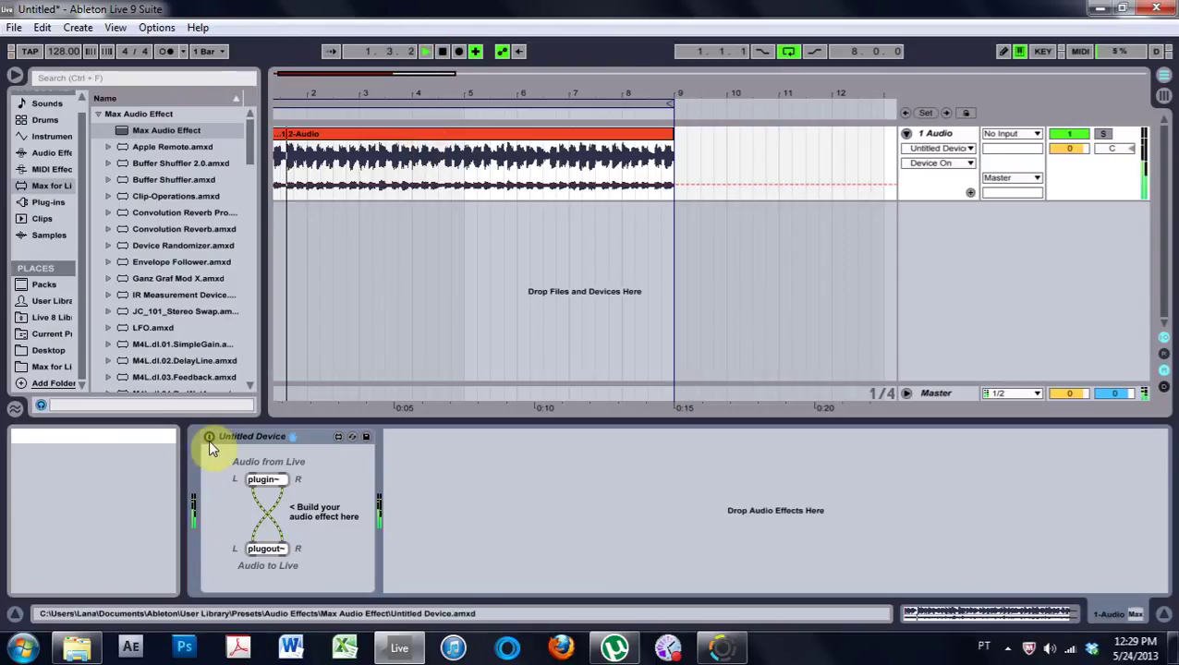
click(441, 51)
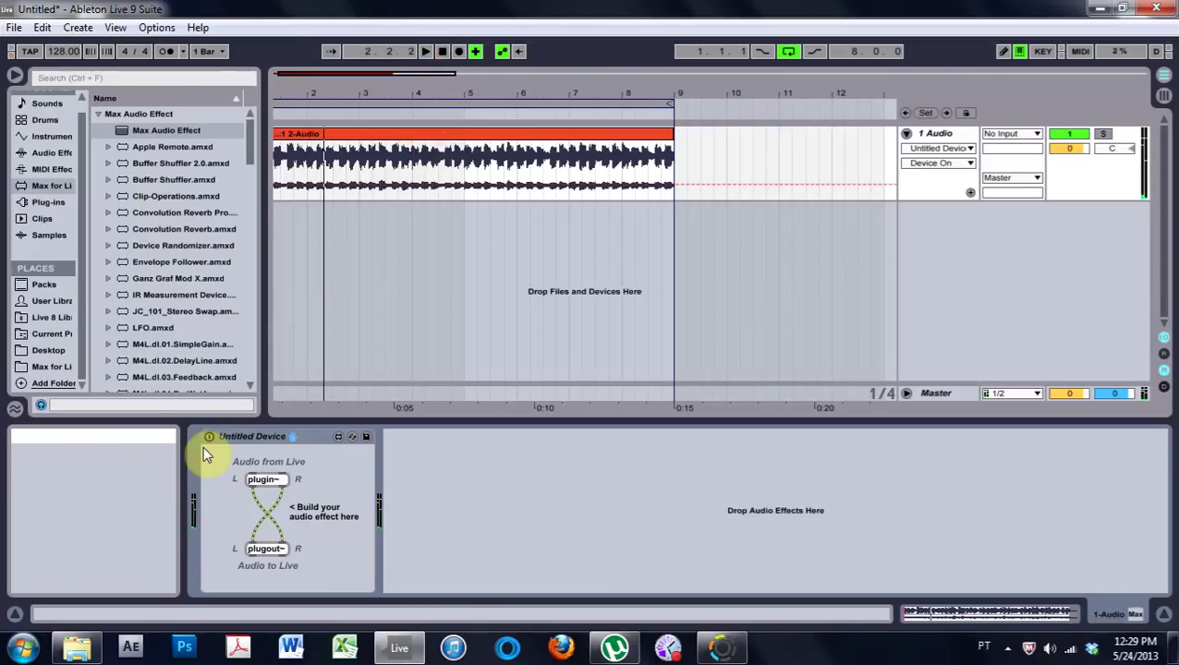
click(207, 436)
click(425, 53)
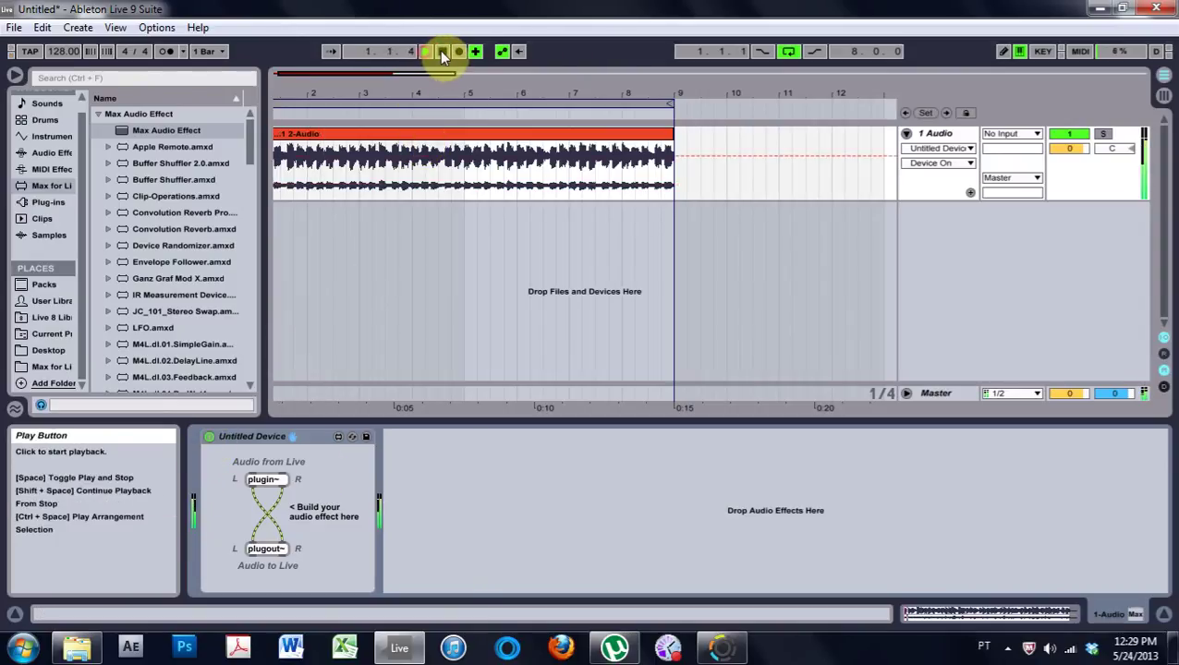
click(442, 50)
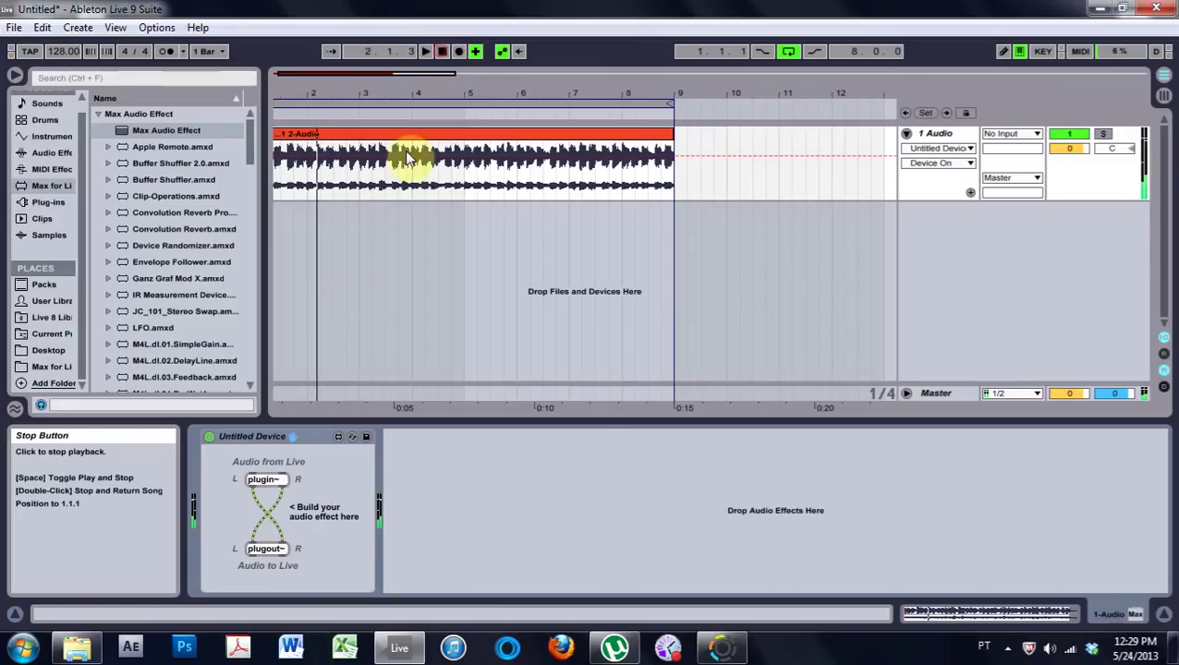